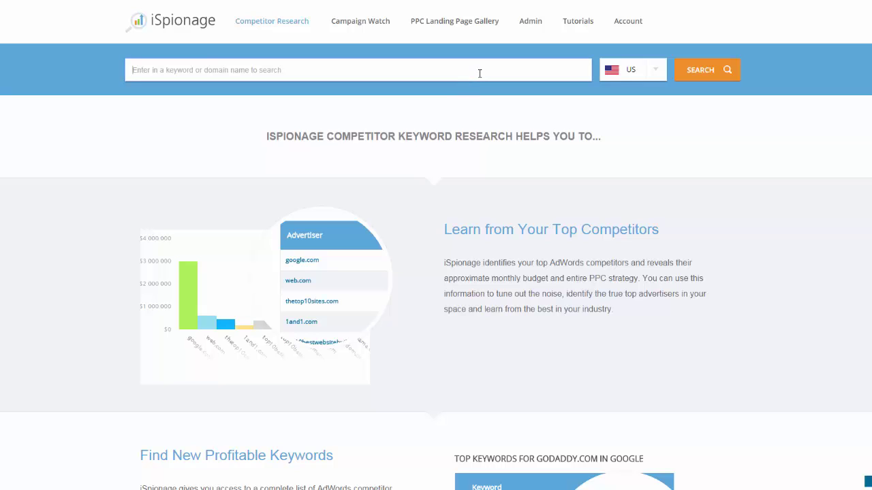
Step: Look up the domain web.com in the US competitor research
left_click(479, 73)
type("web")
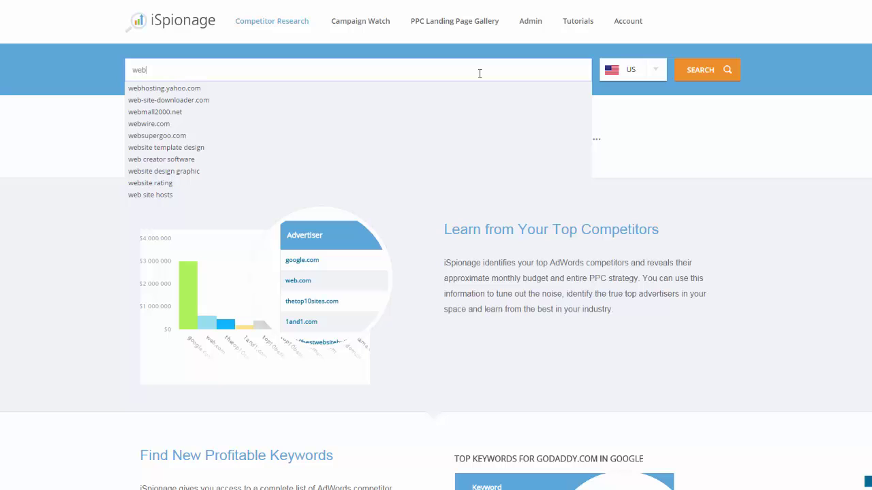
type(".com")
key("Return")
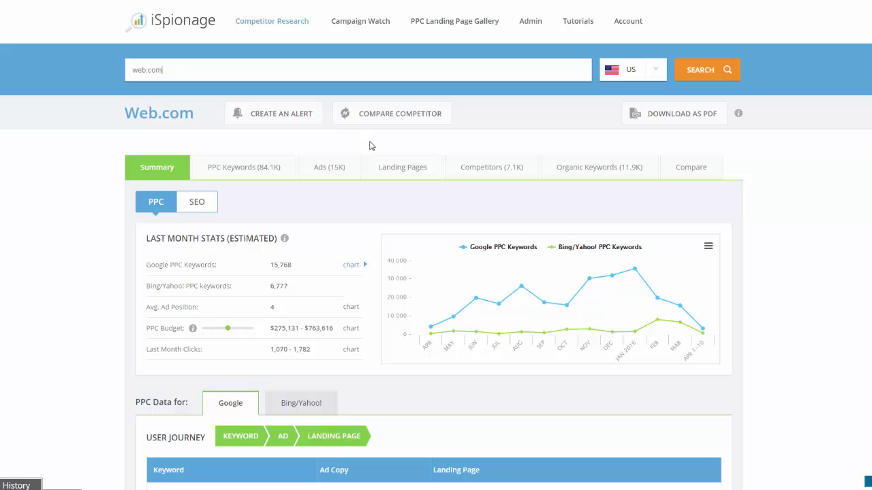
Step: Review web.com's PPC summary, covering last month's stats, the Google user journey and the top keywords table
scroll(297, 246, "down", 1)
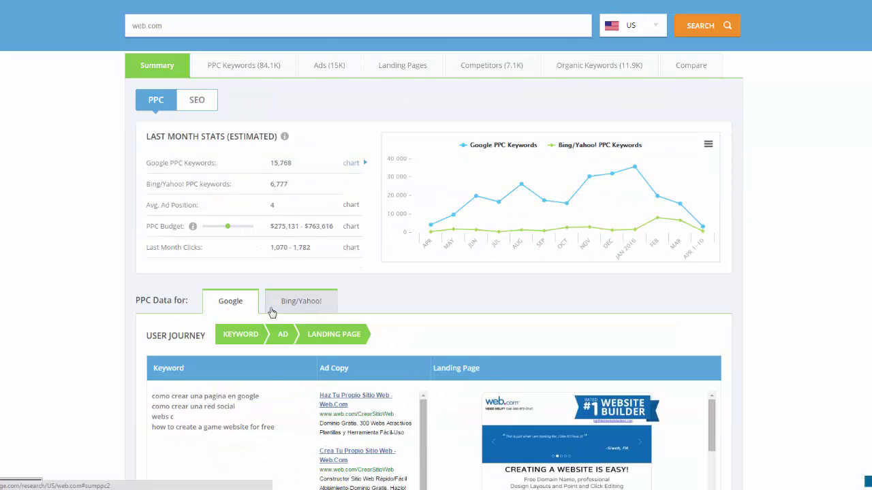
scroll(271, 312, "down", 3)
scroll(171, 297, "down", 6)
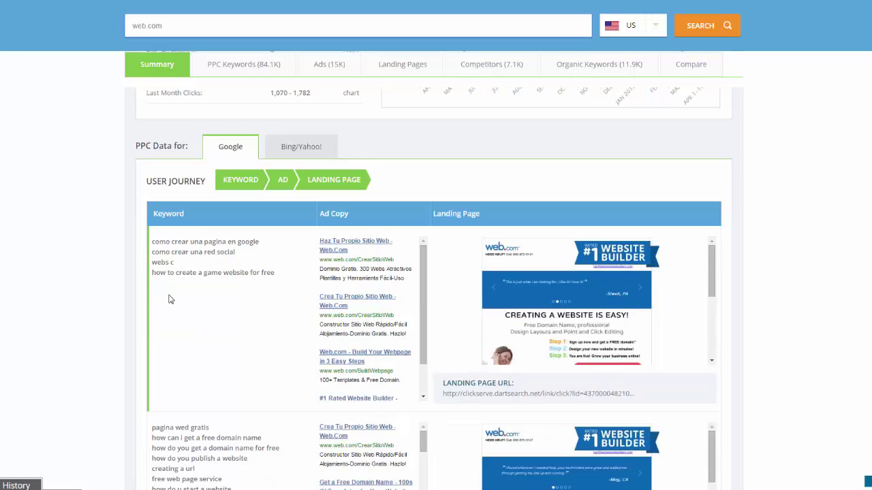
scroll(40, 300, "down", 6)
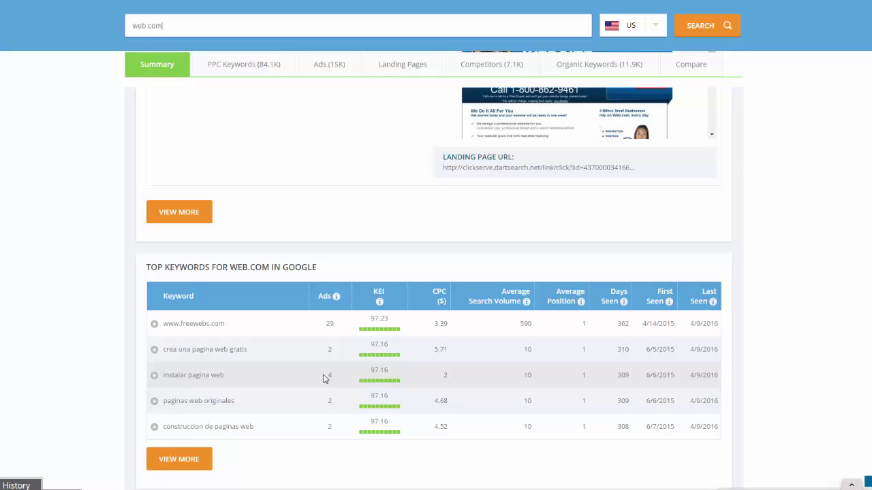
scroll(325, 376, "up", 6)
scroll(326, 377, "up", 9)
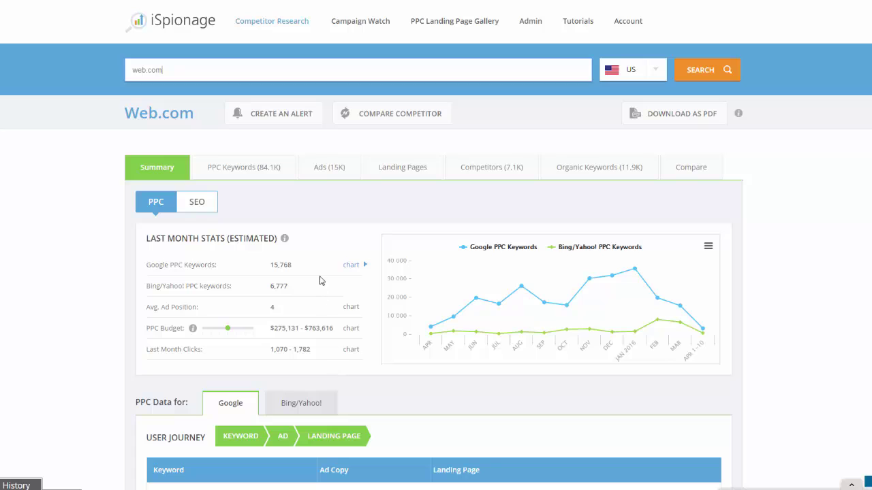
Step: Try to create a competitor alert for web.com, read the notice and close it
left_click(296, 118)
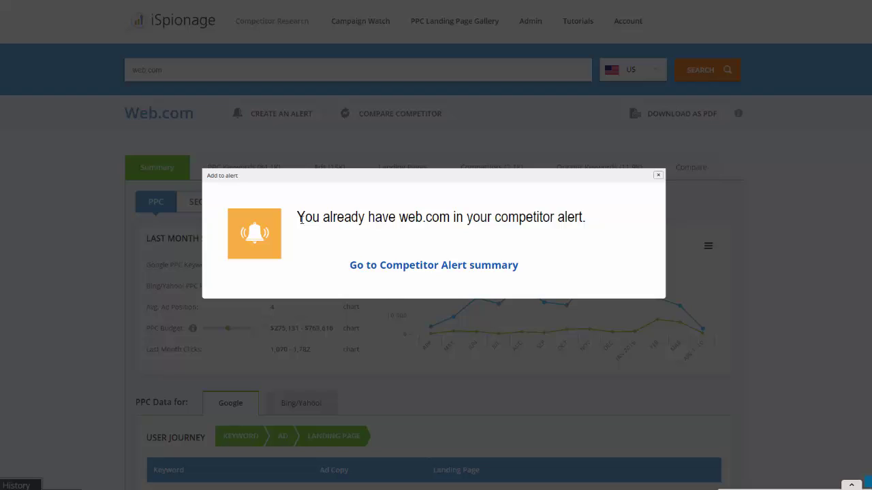
left_click_drag(302, 219, 583, 223)
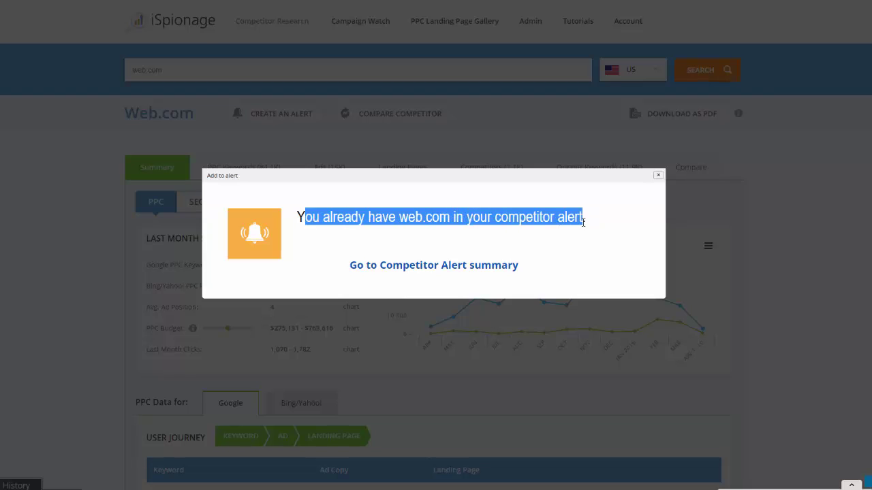
left_click(341, 228)
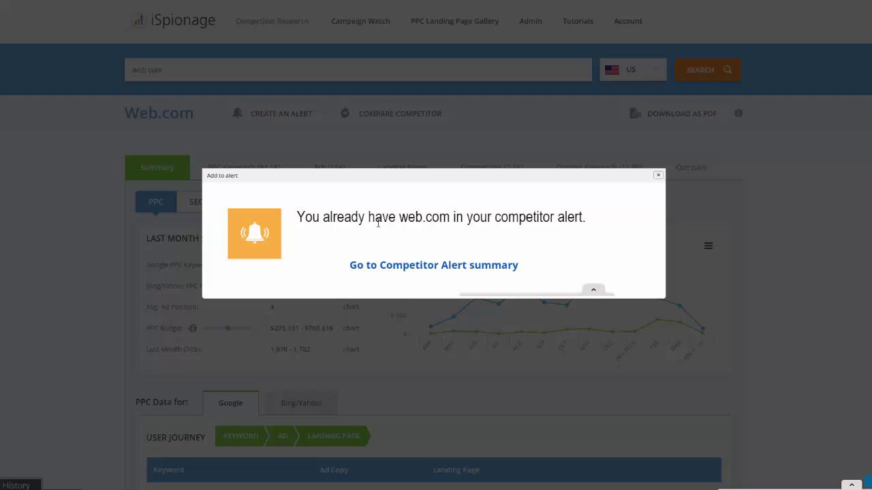
left_click(658, 176)
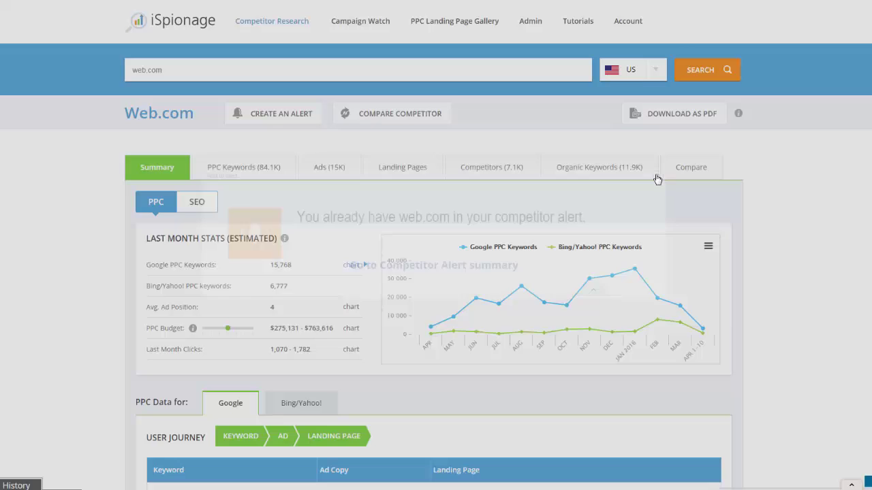
Step: Switch to the mailbox and examine the web.com competitor alert e-mail, including its new and top performing PPC keywords and ads
key("alt+Tab")
key("alt+Tab")
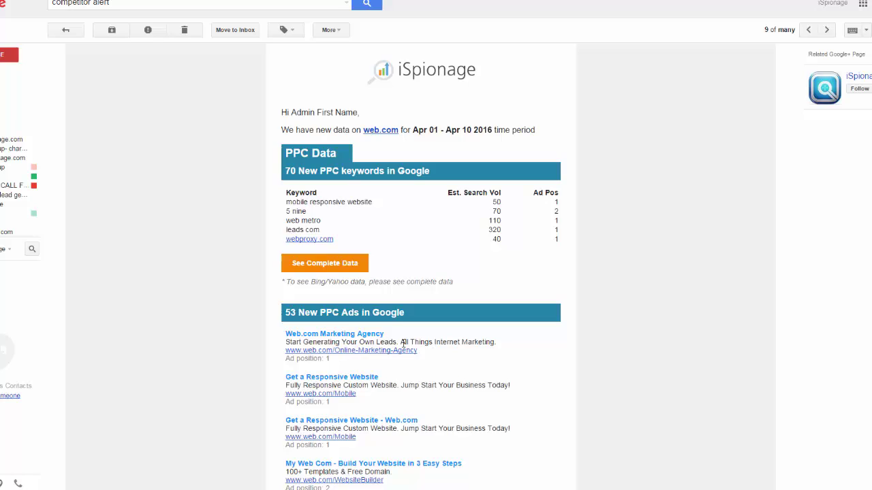
scroll(404, 347, "down", 2)
scroll(395, 272, "down", 3)
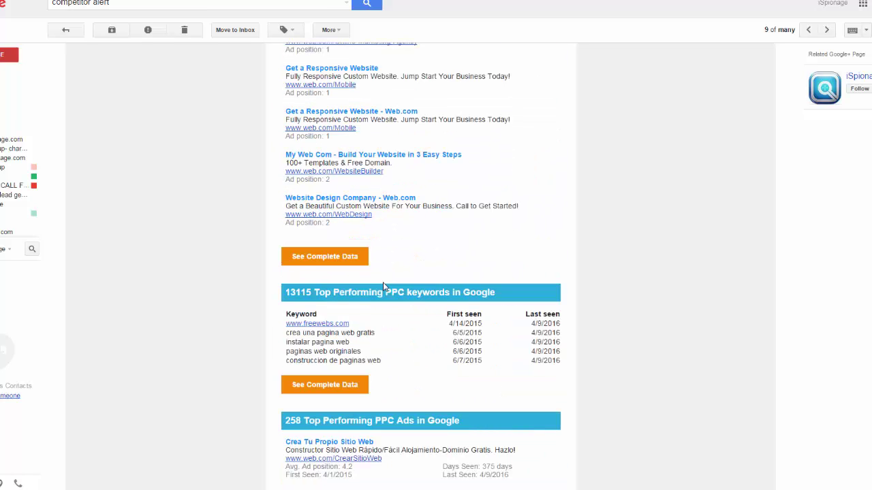
scroll(383, 282, "up", 1)
scroll(383, 282, "down", 4)
scroll(384, 287, "down", 4)
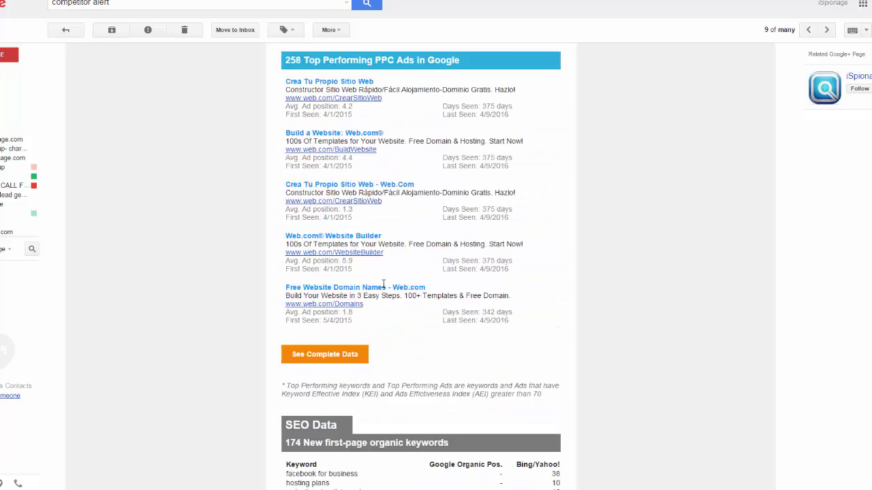
scroll(449, 352, "up", 2)
scroll(449, 351, "up", 9)
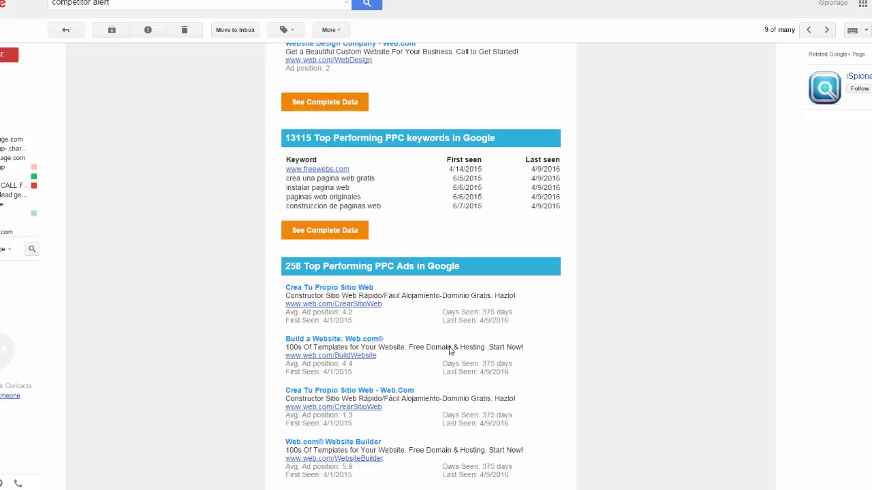
scroll(449, 352, "up", 1)
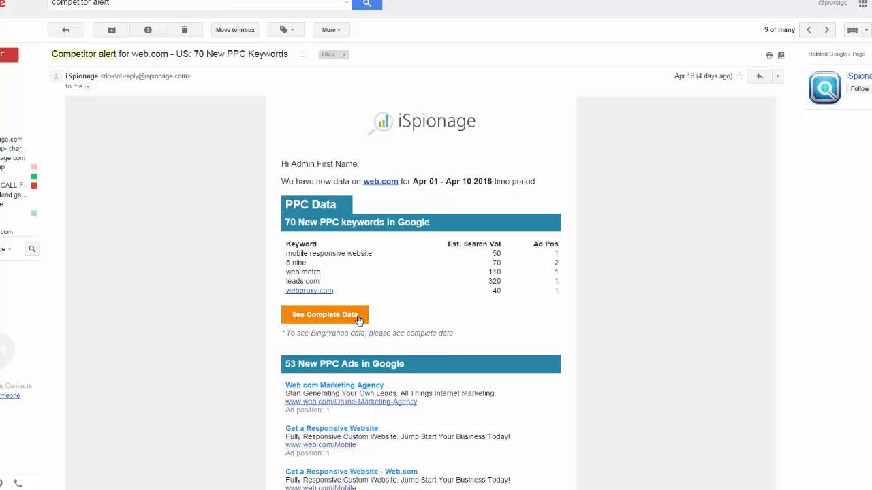
Step: Switch back to iSpionage and open the Competitor Alert summary for web.com
key("alt+Tab")
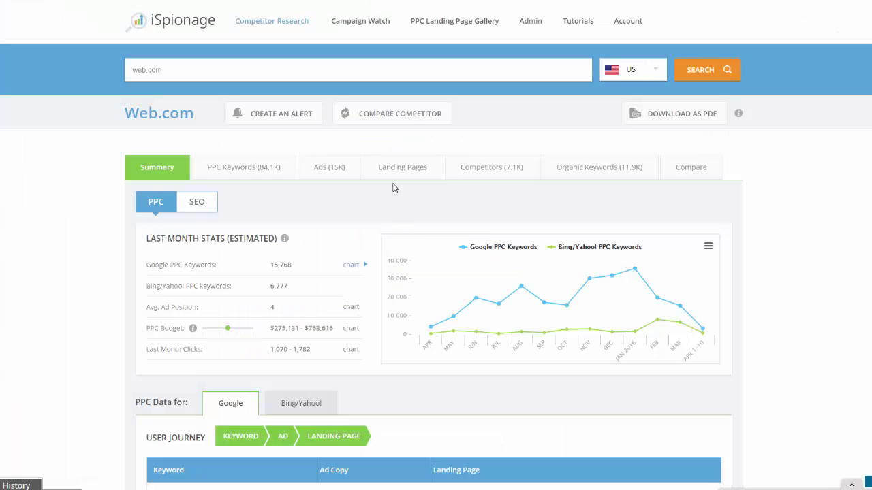
left_click(290, 124)
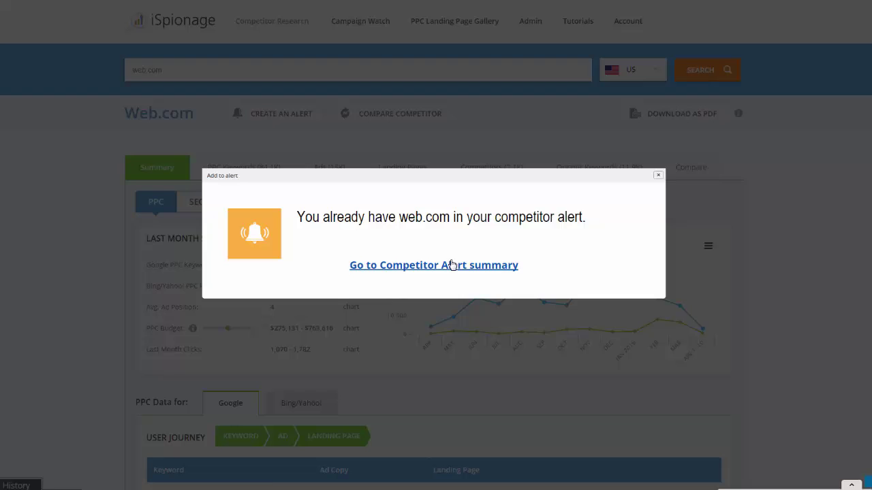
left_click(453, 266)
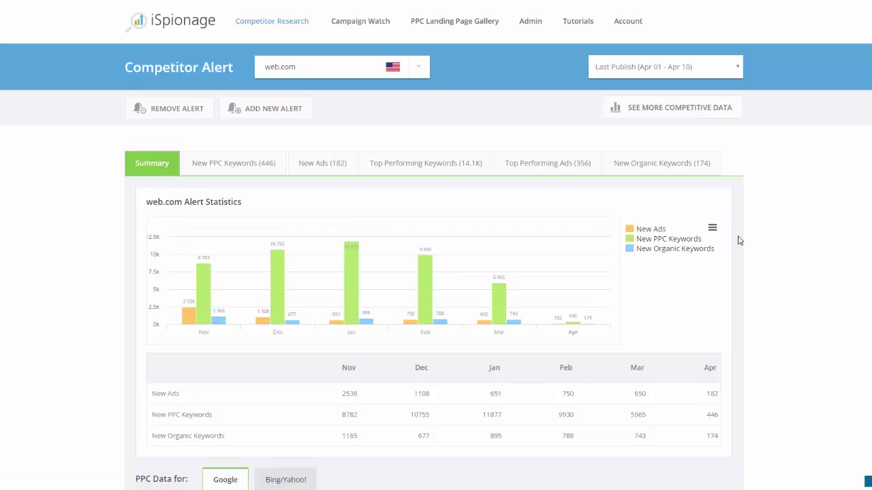
Step: Review the web.com alert statistics and Google keyword and ad tables, and check which reporting periods can be chosen
scroll(321, 211, "down", 1)
scroll(321, 210, "down", 4)
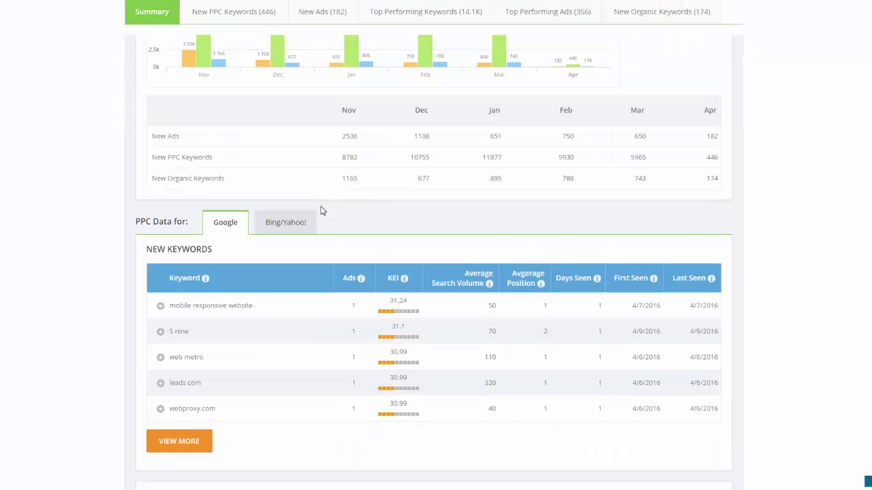
scroll(489, 302, "down", 13)
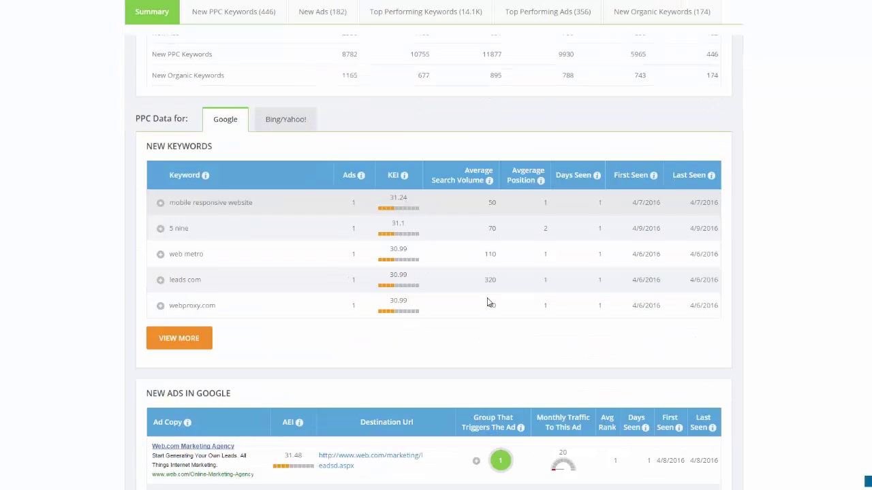
scroll(488, 302, "down", 5)
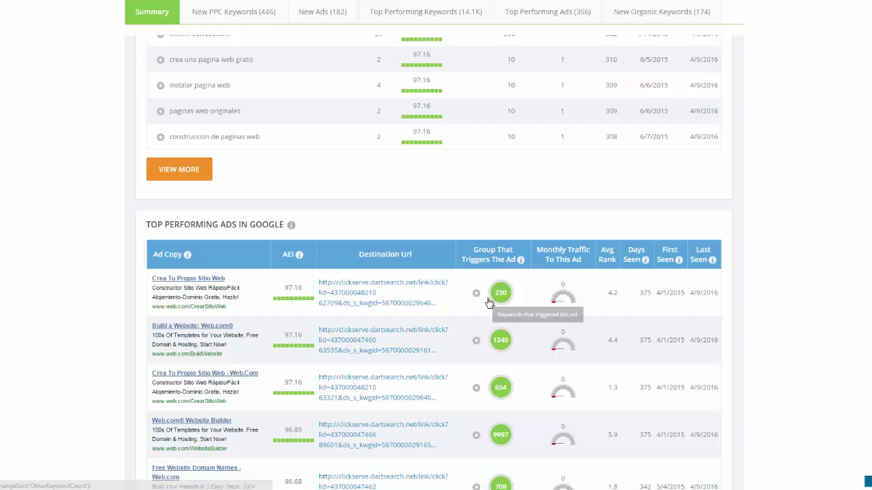
scroll(488, 300, "up", 12)
scroll(487, 301, "up", 7)
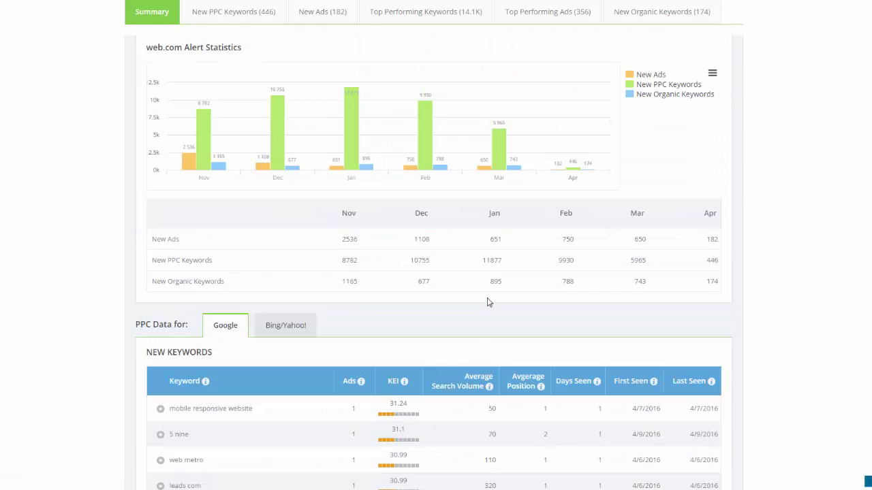
scroll(488, 301, "up", 3)
left_click(616, 69)
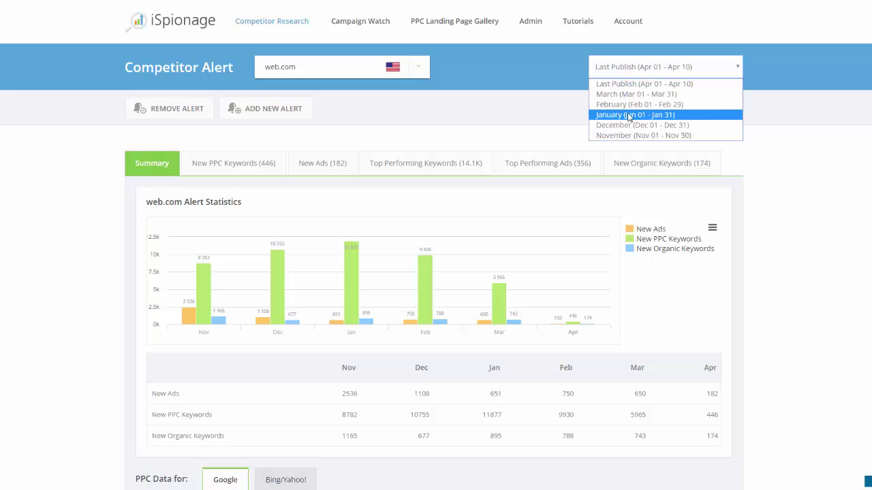
left_click(488, 117)
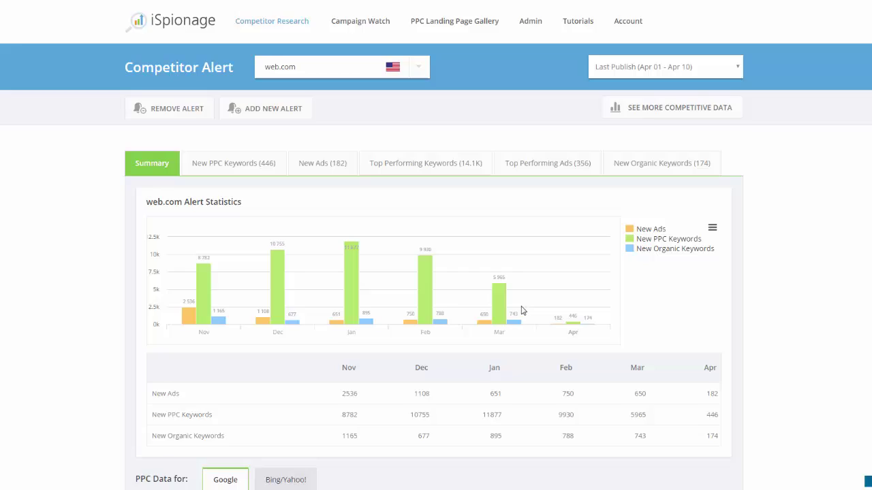
Step: Open the full list of web.com's new PPC keywords in Google from the alert summary
scroll(522, 310, "down", 5)
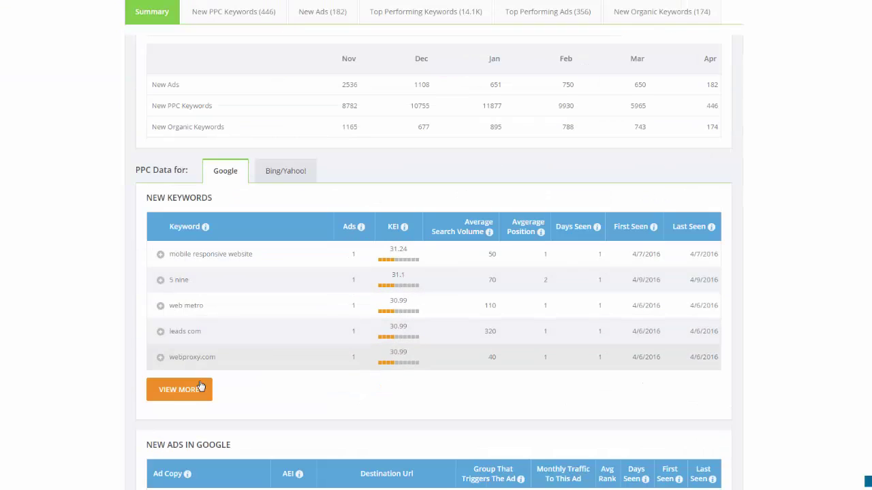
left_click(193, 396)
scroll(348, 351, "down", 2)
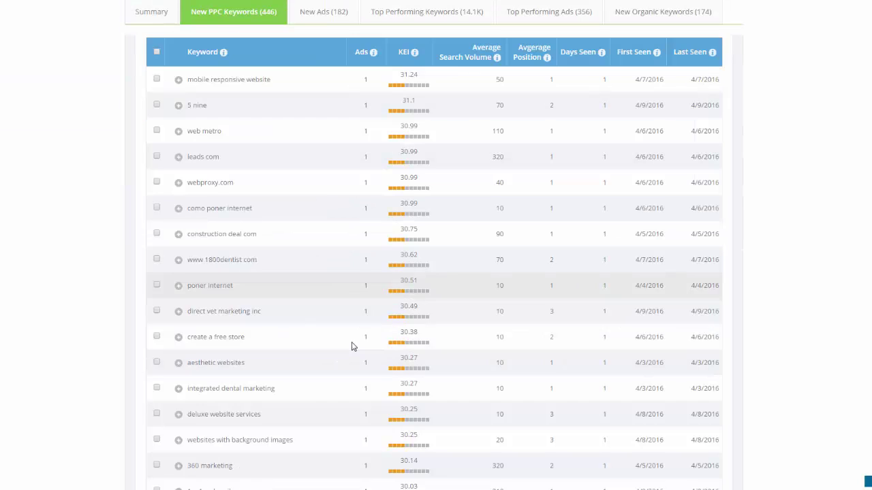
scroll(352, 346, "up", 4)
scroll(352, 346, "up", 1)
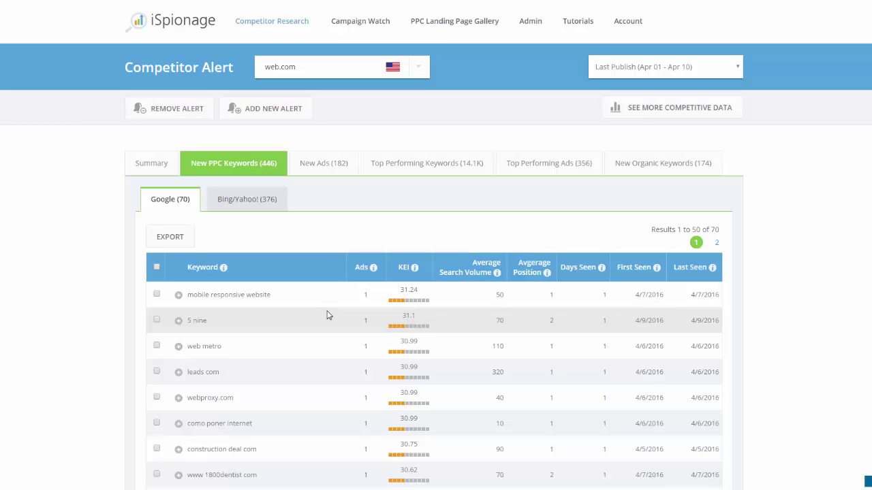
Step: Examine the new Google PPC keywords, including their first and last seen dates and the "brand websites" entry
scroll(556, 316, "down", 3)
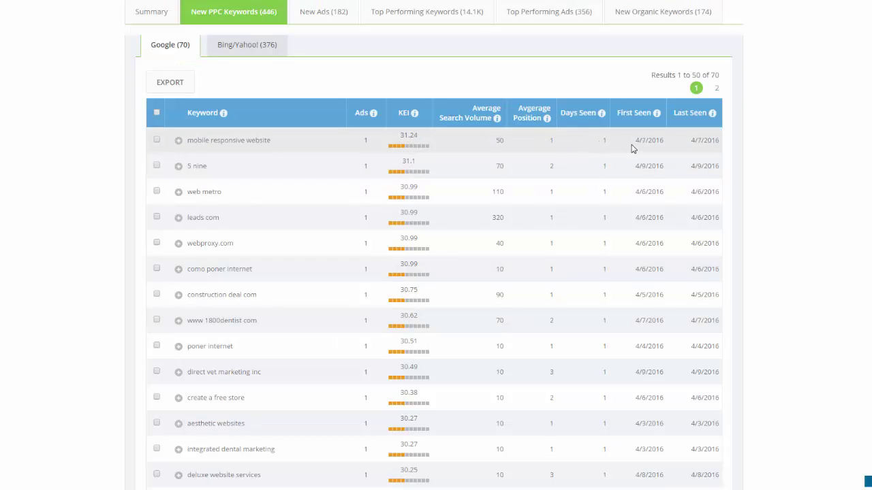
left_click_drag(632, 148, 712, 146)
scroll(651, 160, "down", 2)
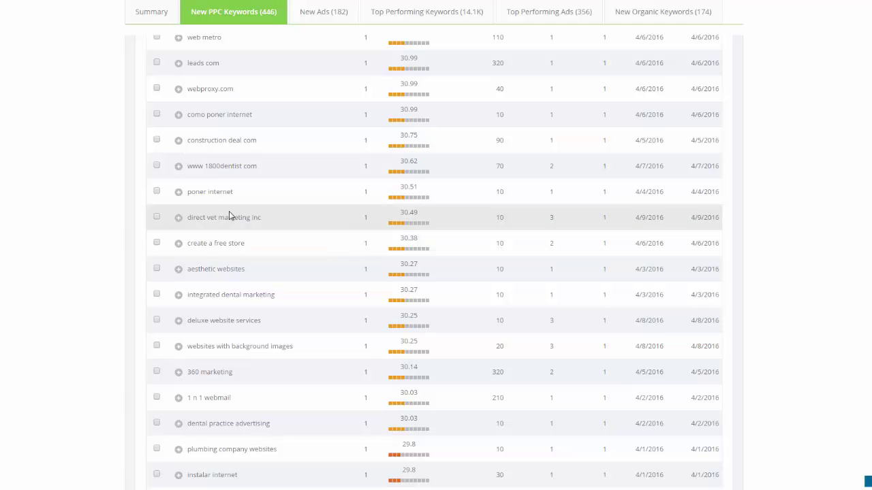
scroll(214, 204, "down", 2)
scroll(212, 208, "down", 1)
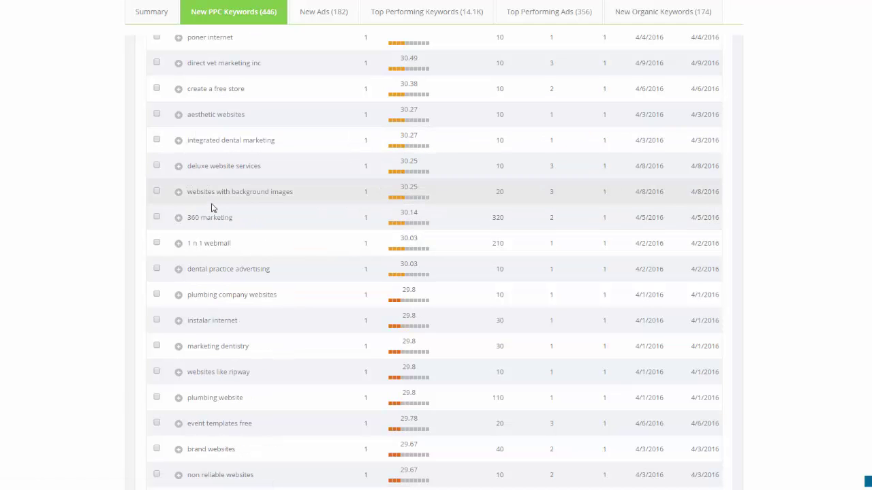
scroll(213, 208, "down", 2)
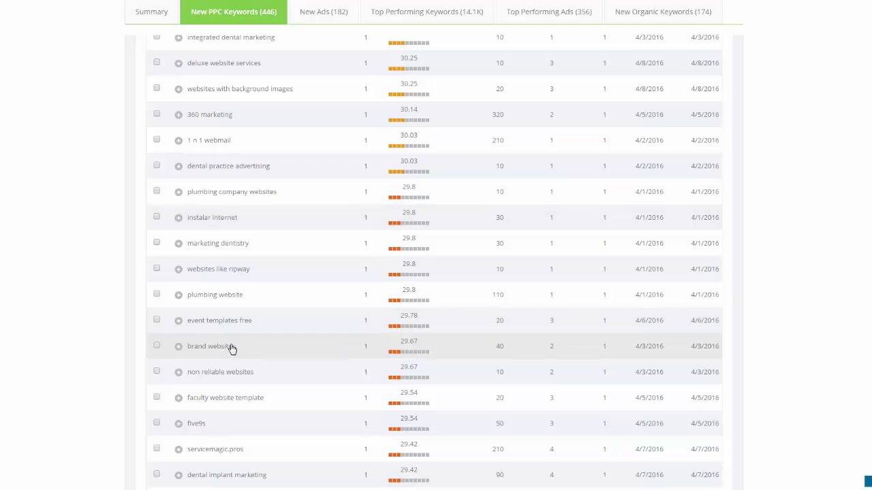
left_click_drag(231, 351, 179, 351)
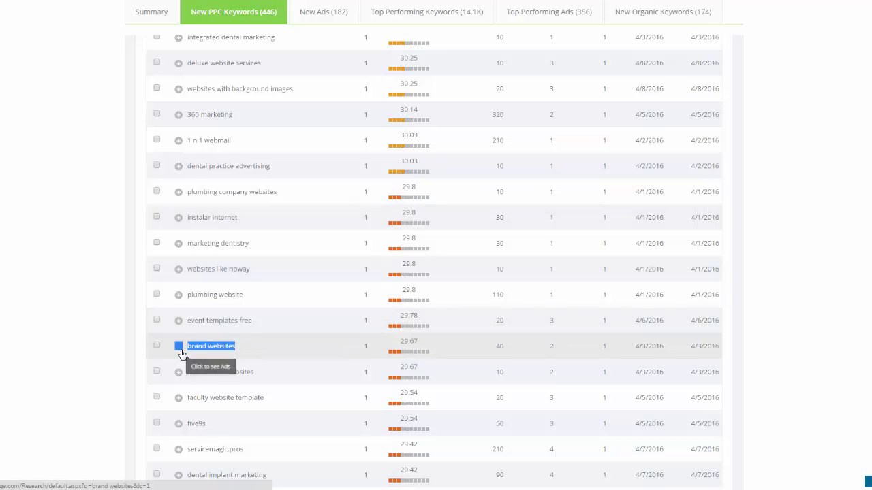
left_click(274, 334)
scroll(276, 335, "up", 10)
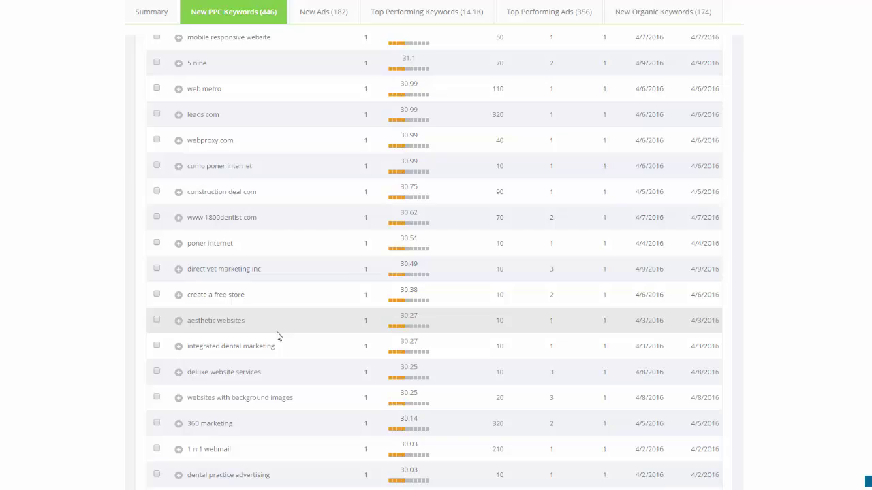